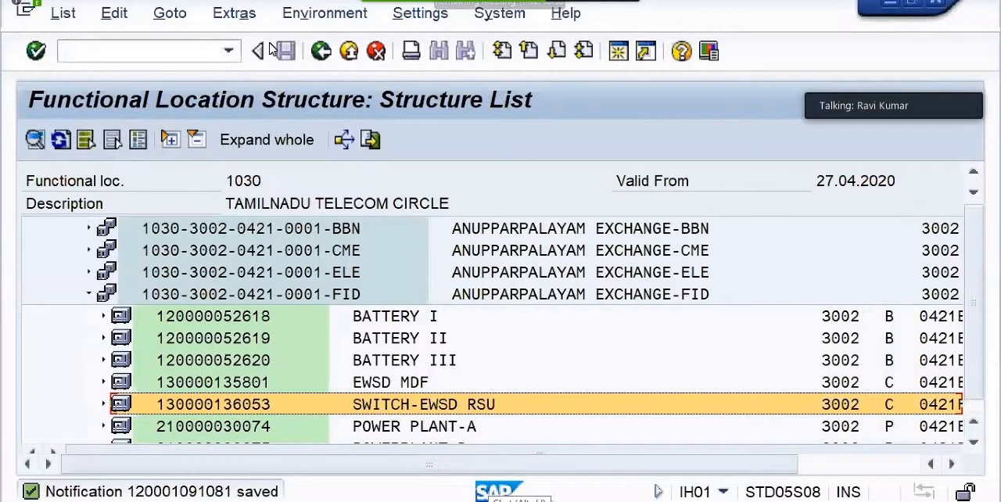
pyautogui.click(512, 490)
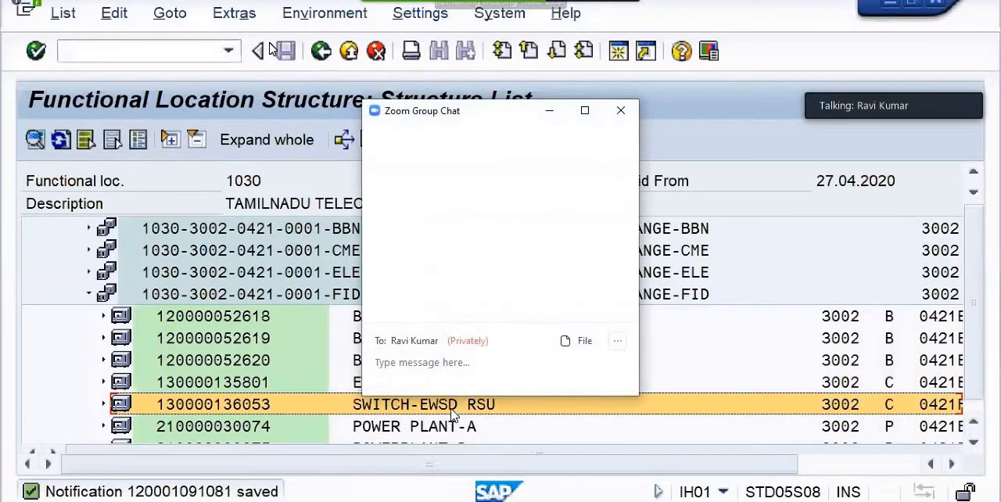
pyautogui.click(549, 114)
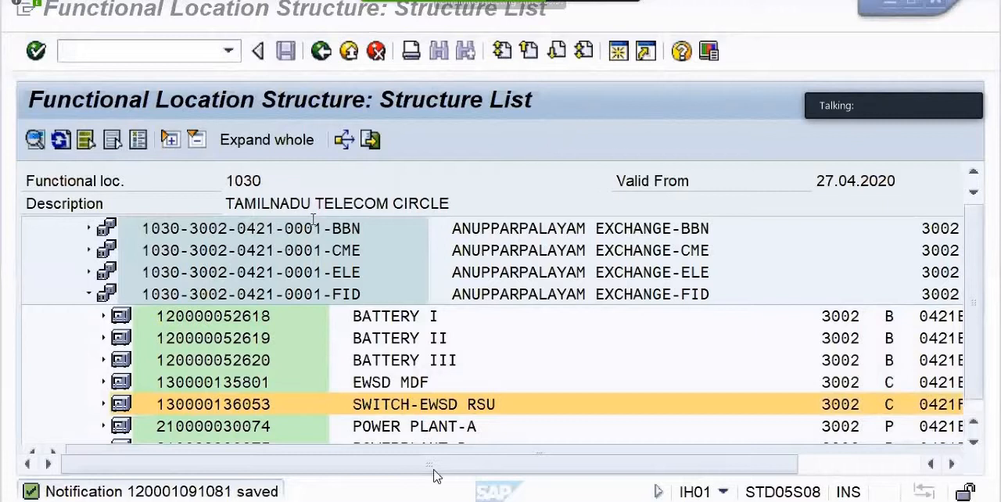
pyautogui.click(121, 50)
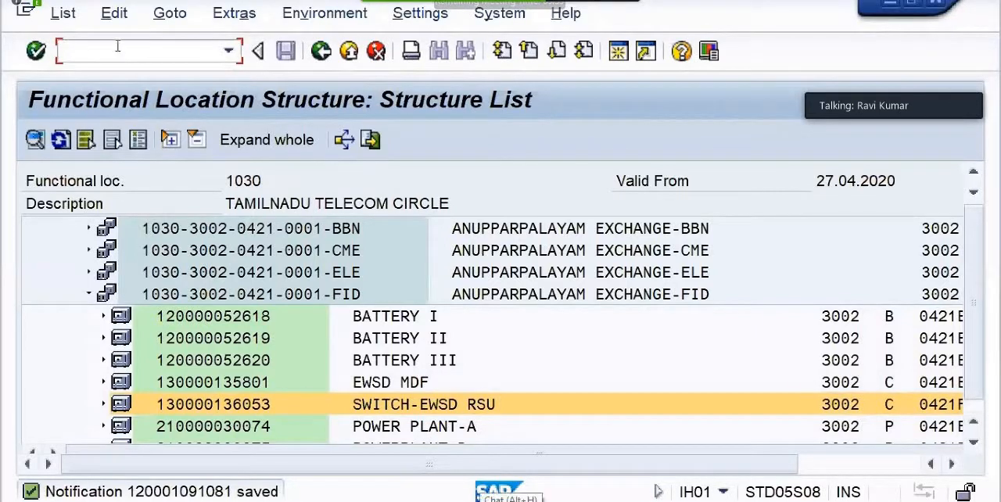
# Switch to the Zoom group chat and send the presenter the private message "screen not visible"
pyautogui.hotkey('alt', 'h')
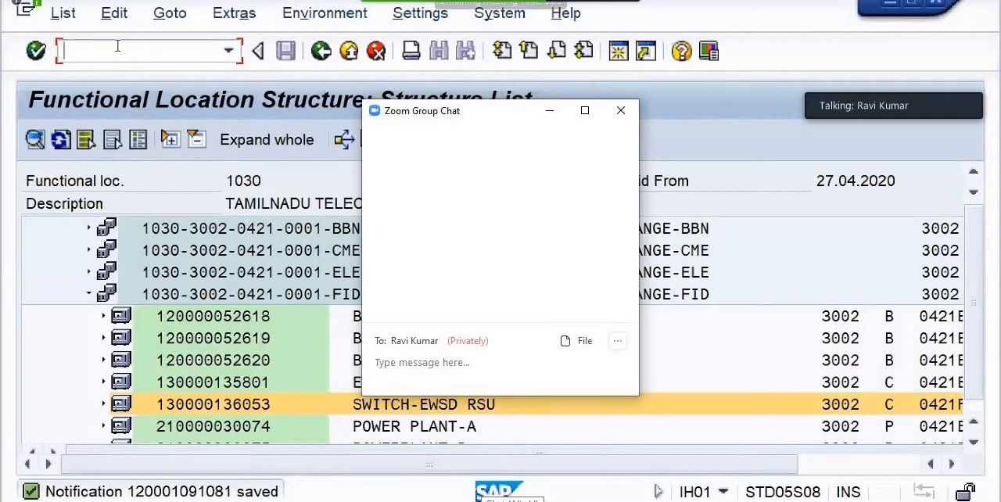
pyautogui.write('scree')
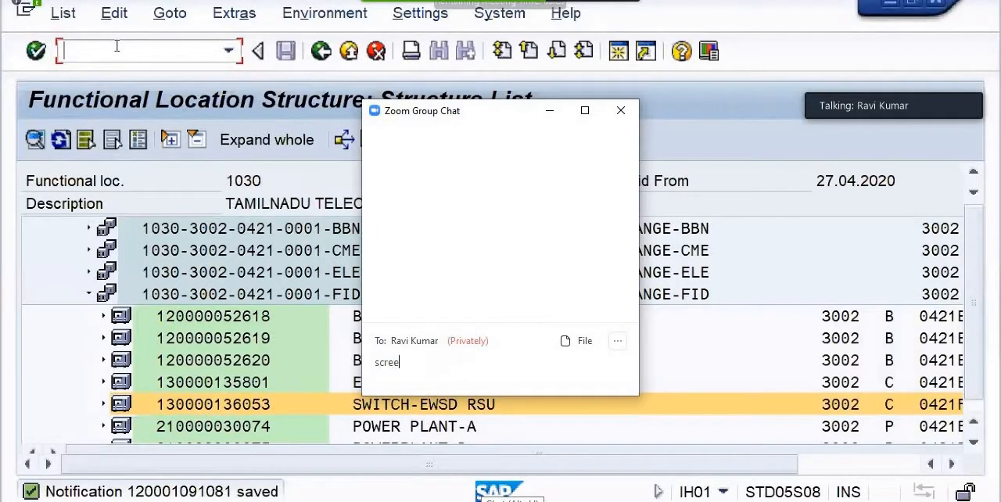
pyautogui.write('n not ')
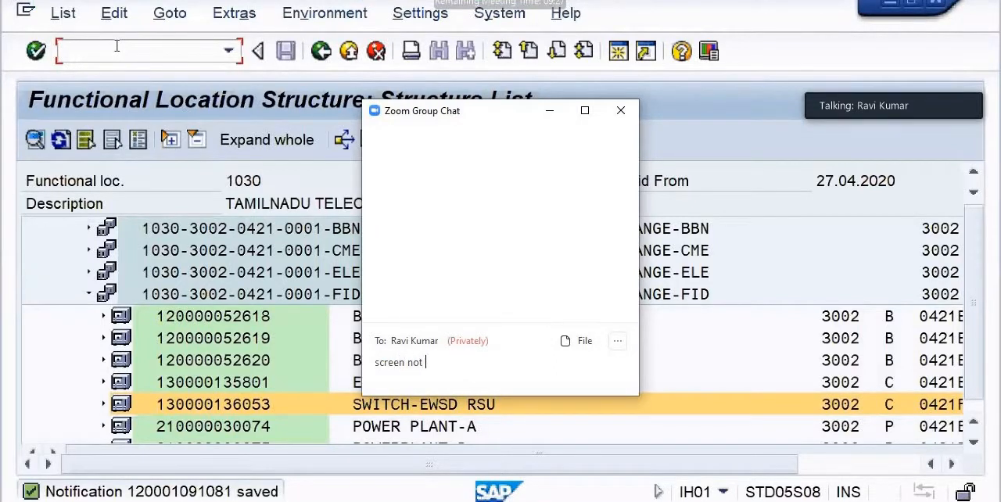
pyautogui.write('visible')
pyautogui.press('Return')
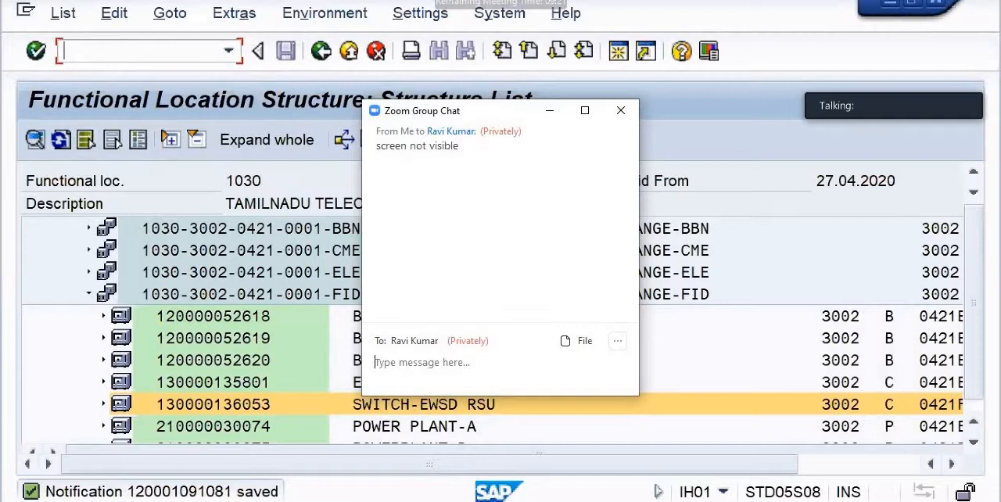
# Try to open the Change PM Notification transaction with the command /iw22
pyautogui.write('/iw')
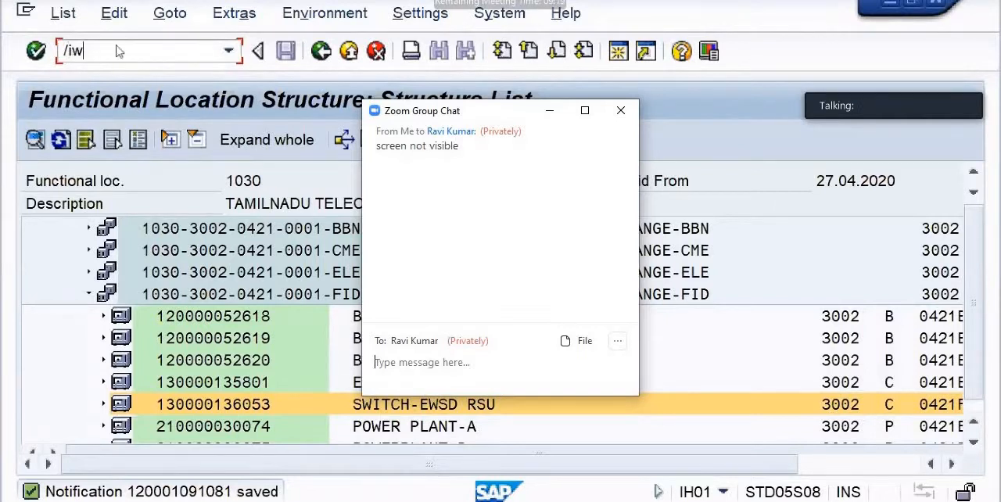
pyautogui.write('22')
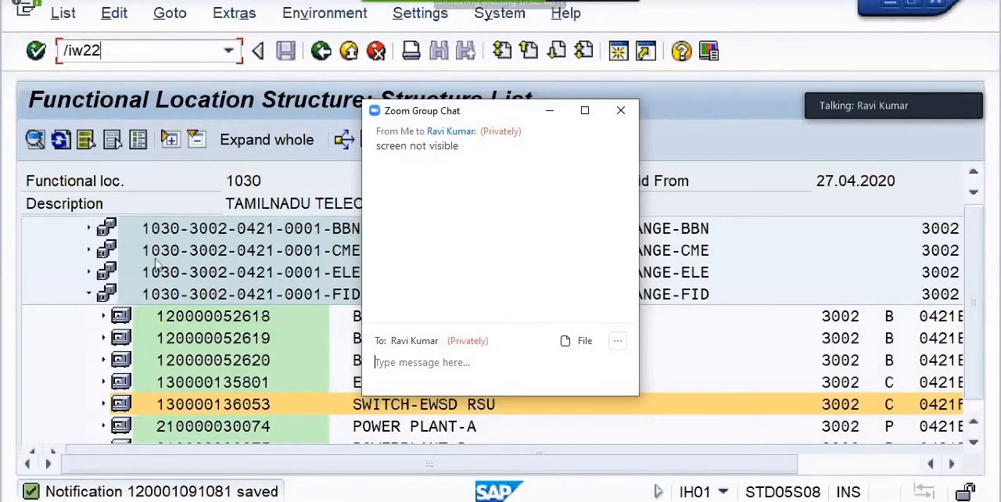
pyautogui.press('Return')
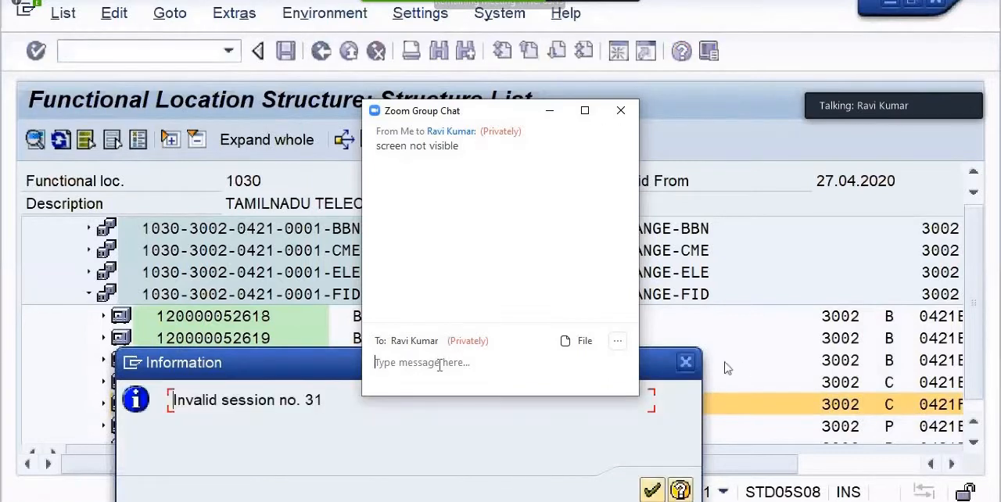
pyautogui.click(698, 365)
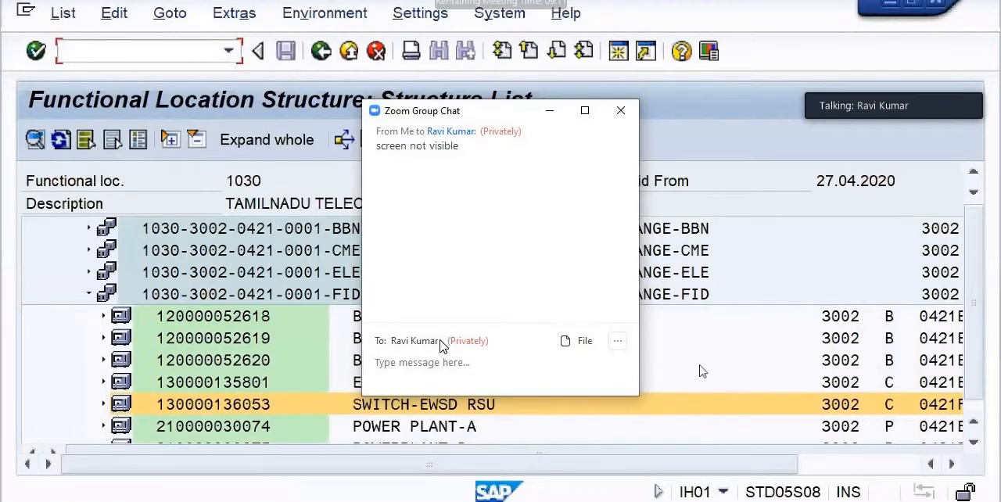
# Return to SAP and open the Change PM Notification transaction with the command /niw22
pyautogui.write('/niw22')
pyautogui.press('Return')
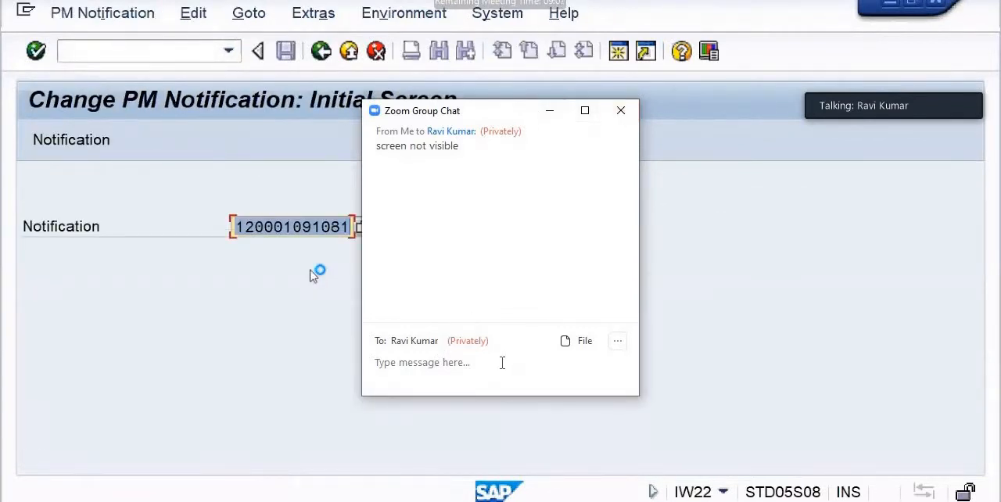
# Switch to the Zoom group chat, send the private message "now ok" and minimize the chat window
pyautogui.write('now')
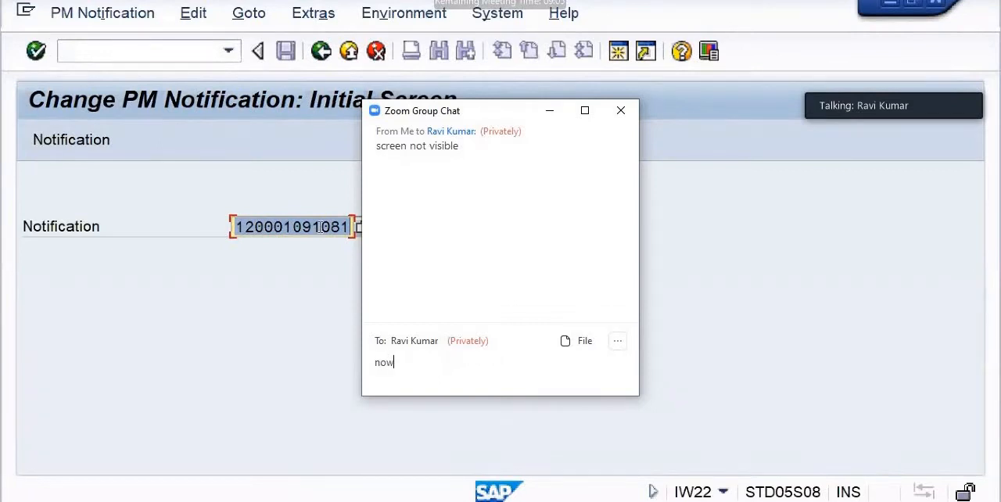
pyautogui.write(' ok')
pyautogui.press('Return')
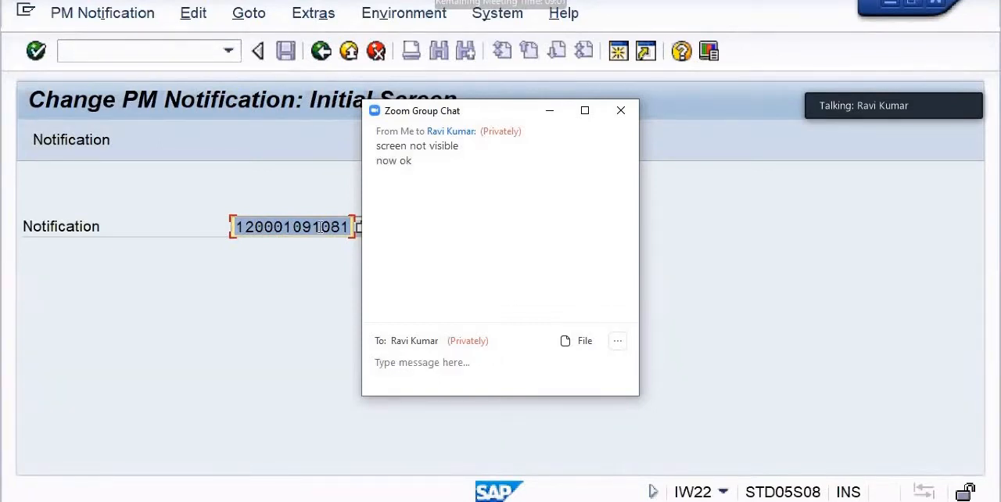
pyautogui.click(547, 111)
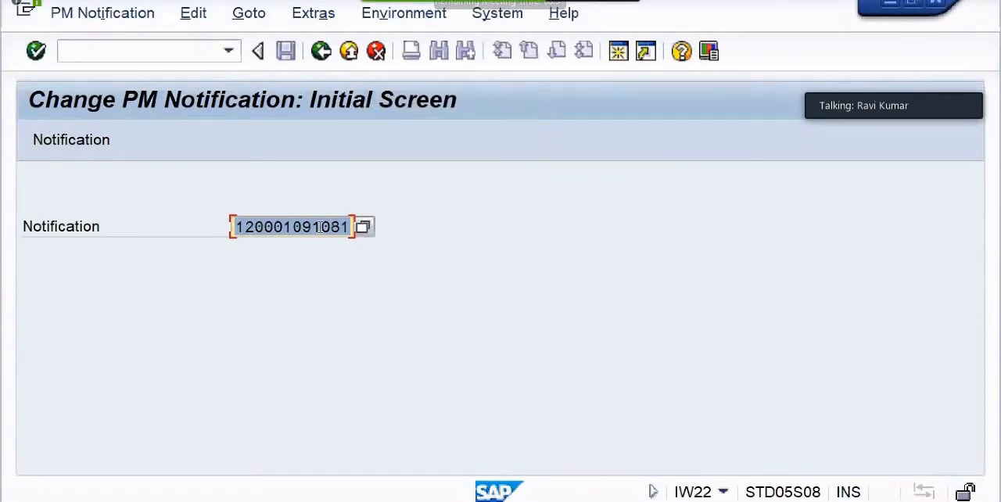
pyautogui.click(494, 486)
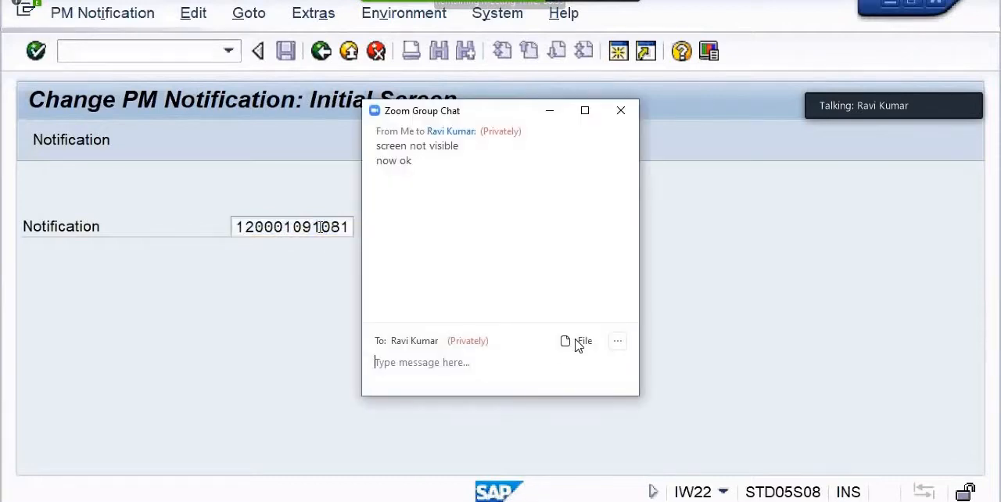
pyautogui.write('sir pls ')
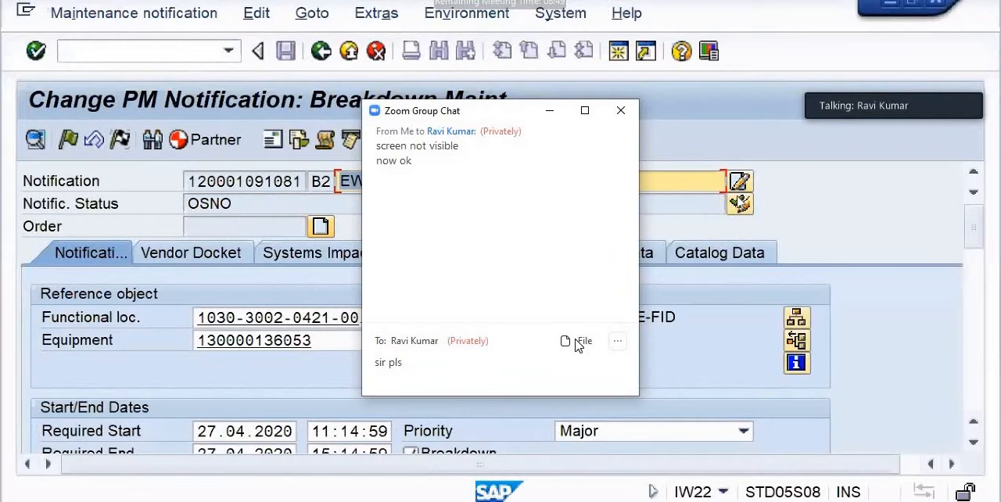
pyautogui.write('maintain zo')
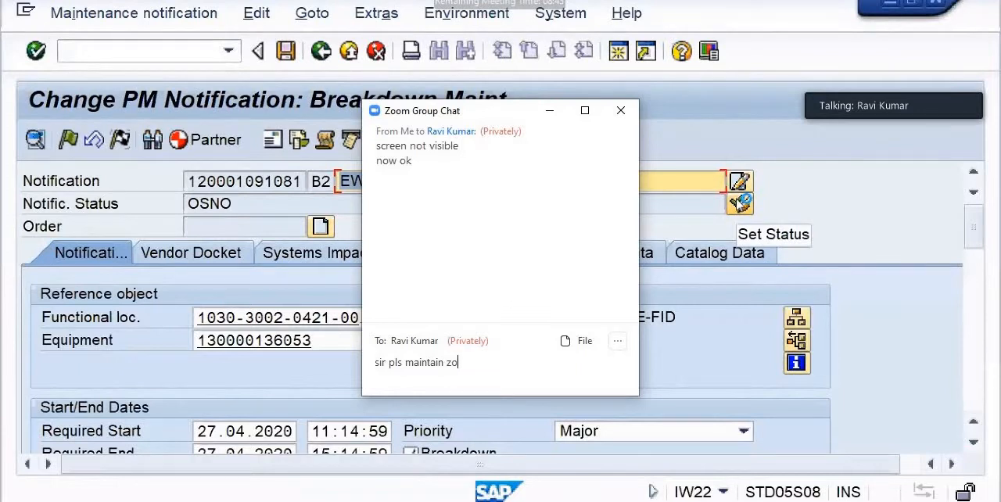
pyautogui.write('ne')
pyautogui.press('BackSpace')
pyautogui.press('BackSpace')
pyautogui.press('BackSpace')
pyautogui.press('BackSpace')
pyautogui.press('BackSpace')
pyautogui.press('BackSpace')
pyautogui.press('BackSpace')
pyautogui.press('BackSpace')
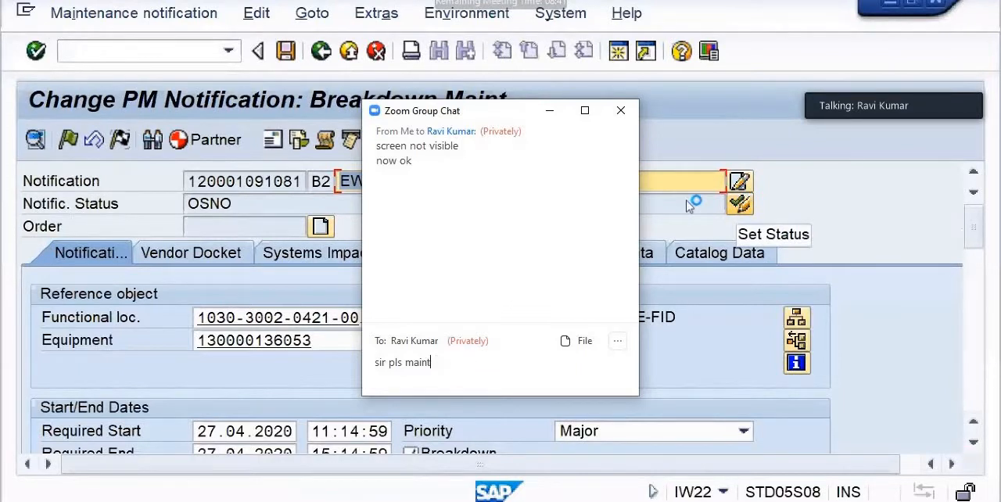
pyautogui.press('BackSpace')
pyautogui.press('BackSpace')
pyautogui.press('BackSpace')
pyautogui.press('BackSpace')
pyautogui.press('BackSpace')
pyautogui.press('BackSpace')
pyautogui.press('BackSpace')
pyautogui.press('BackSpace')
pyautogui.press('BackSpace')
pyautogui.press('BackSpace')
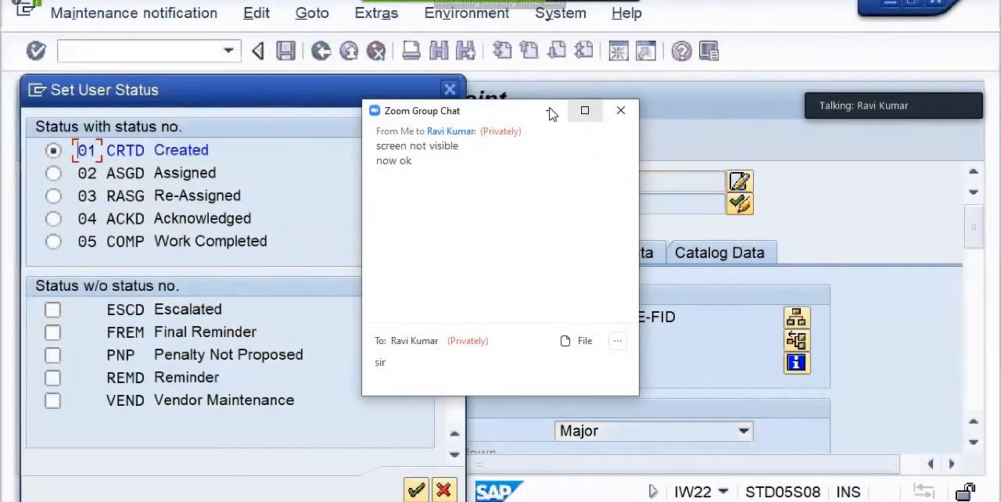
pyautogui.click(550, 111)
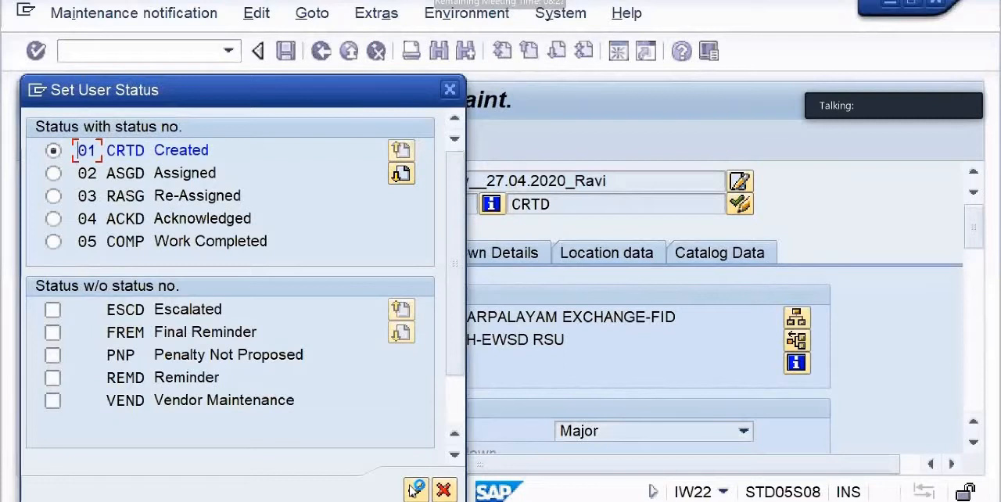
# Set the breakdown notification's user status to 02 ASGD Assigned and save the notification
pyautogui.press('Down')
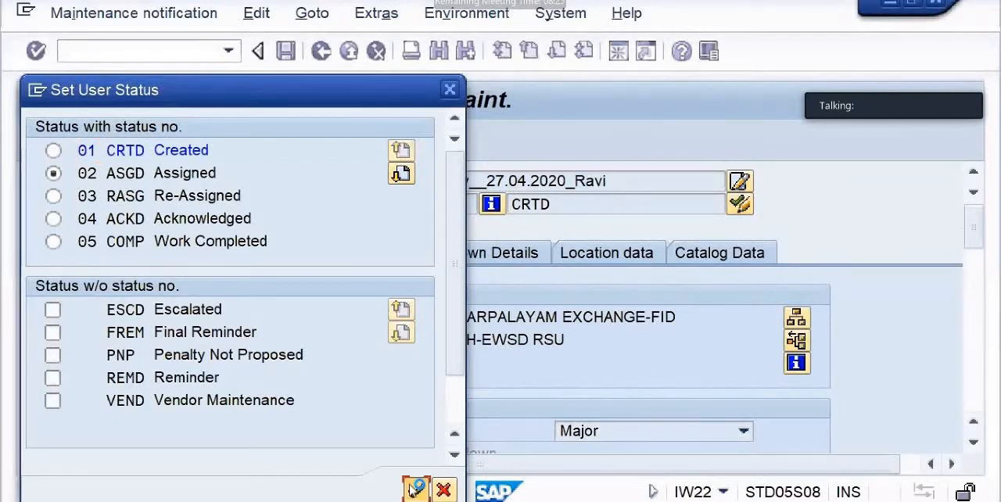
pyautogui.press('Return')
pyautogui.click(285, 52)
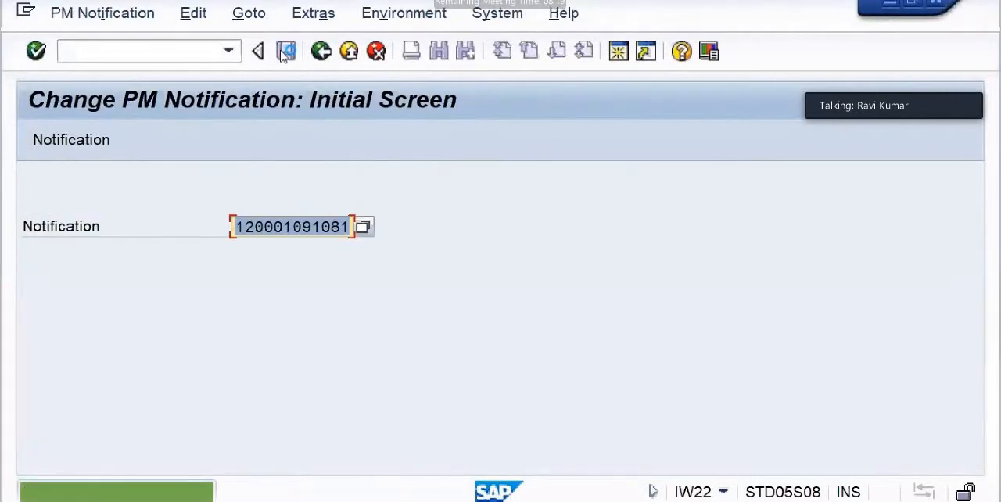
# Reopen the same notification for changes and set its user status to 04 ACKD Acknowledged
pyautogui.press('Return')
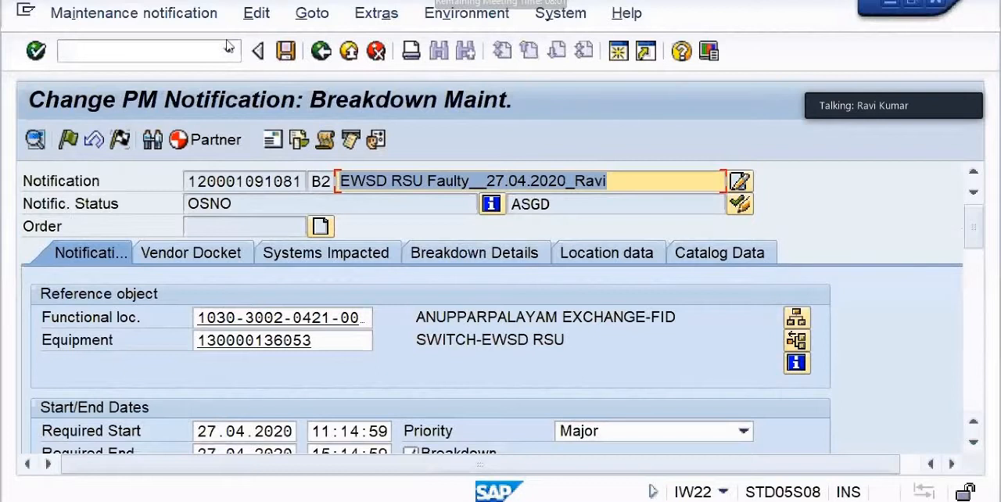
pyautogui.click(737, 204)
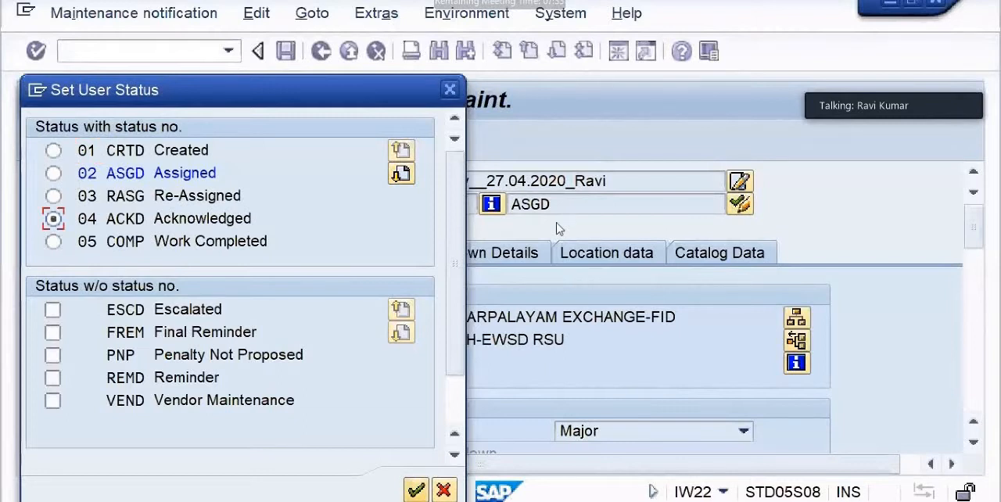
pyautogui.press('Return')
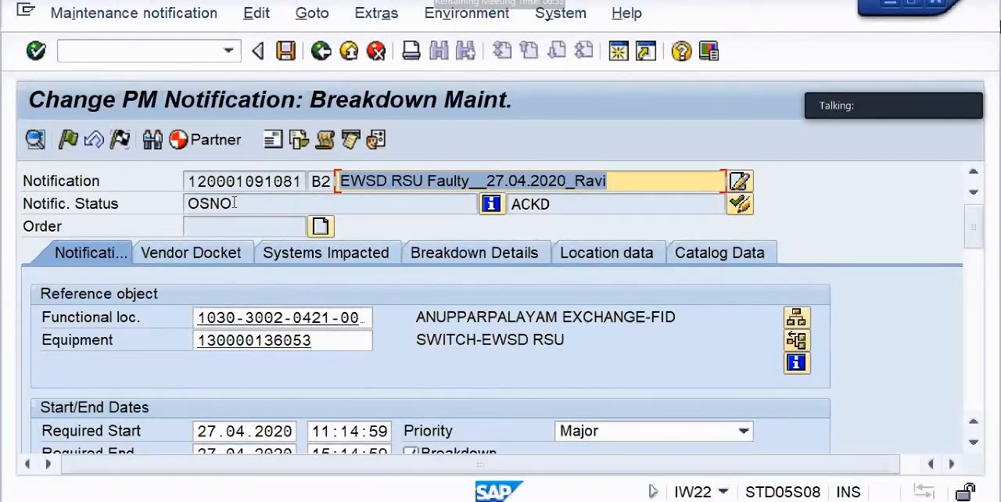
# Put the acknowledged notification in process and save it
pyautogui.click(70, 139)
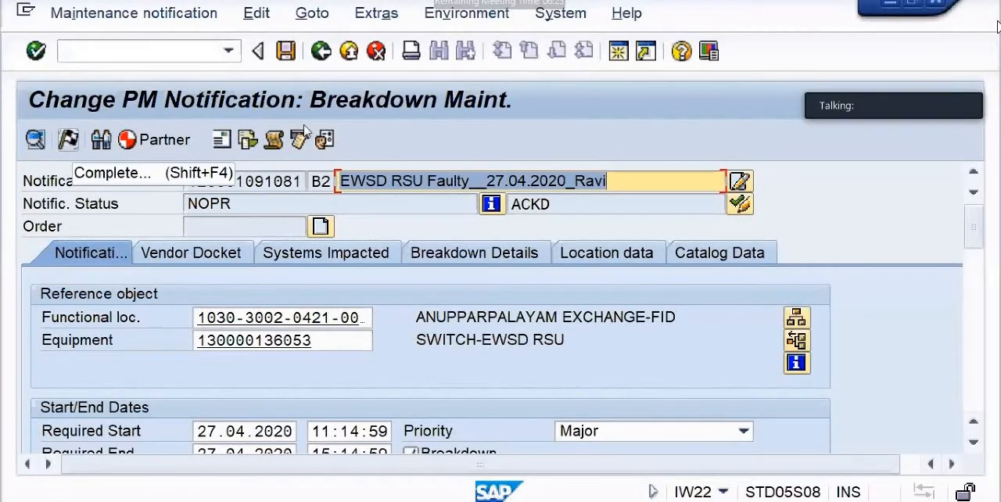
pyautogui.click(285, 51)
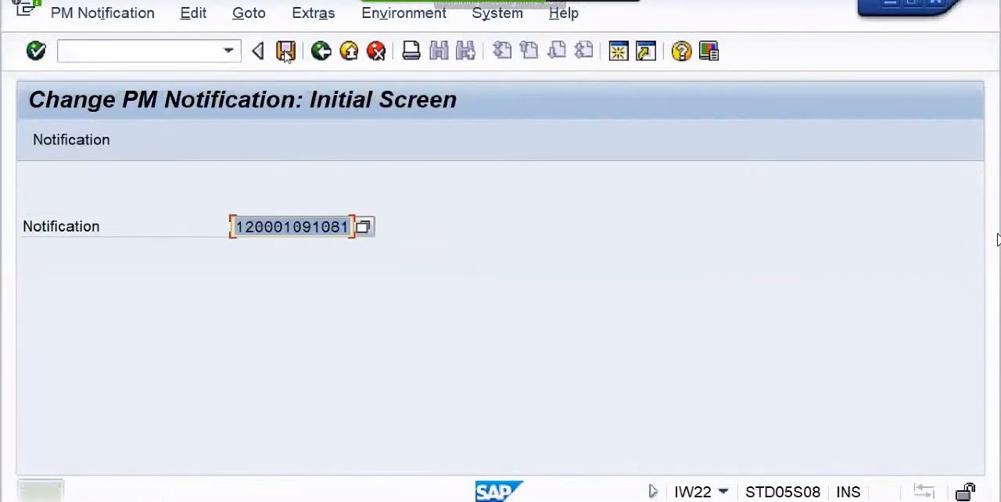
# Reopen the notification and create a BM02 maintenance order from it, accepting the proposed planning plant, business area and main work center
pyautogui.press('Return')
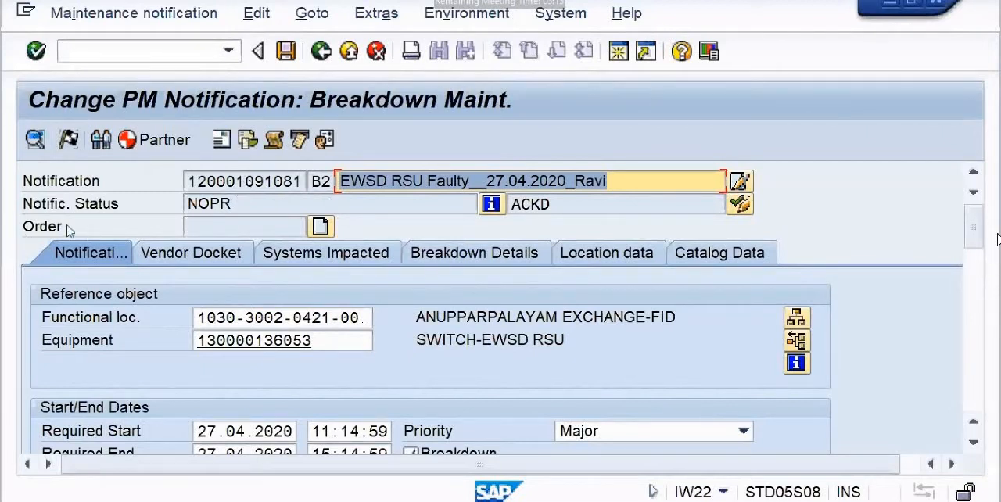
pyautogui.click(327, 225)
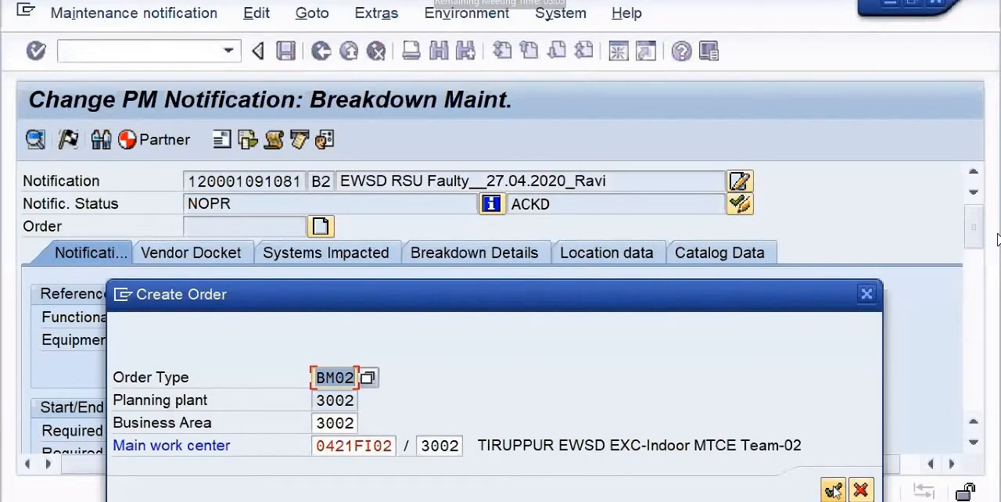
pyautogui.click(833, 490)
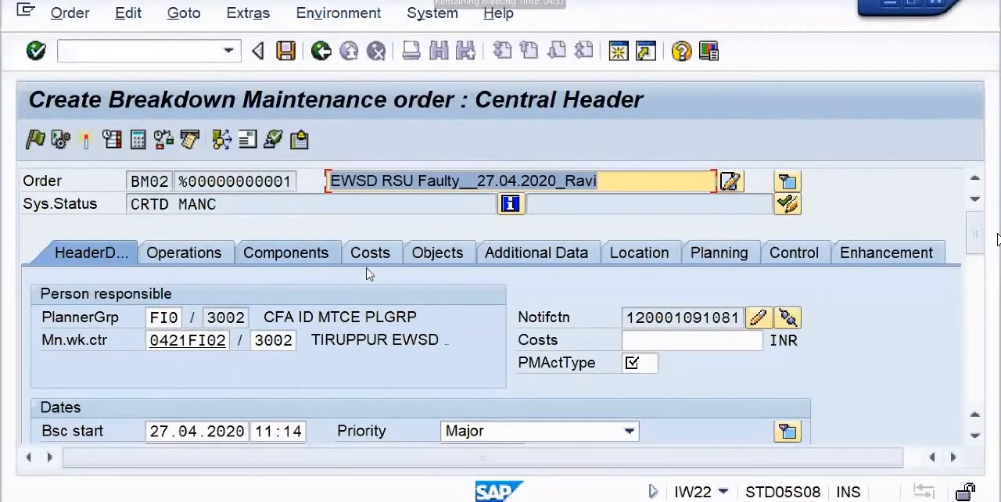
# Fill in the order's required PM activity type with B02, Breakdown Maintenance
pyautogui.click(189, 260)
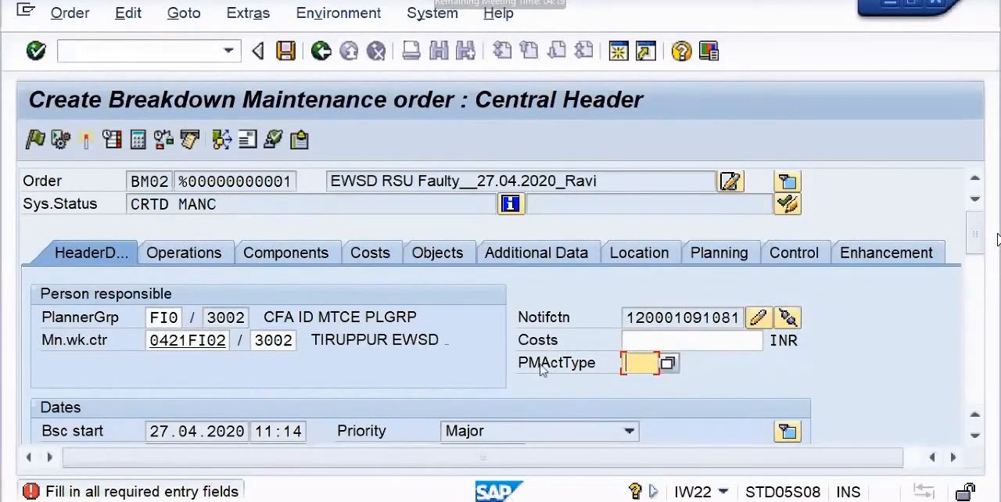
pyautogui.click(666, 364)
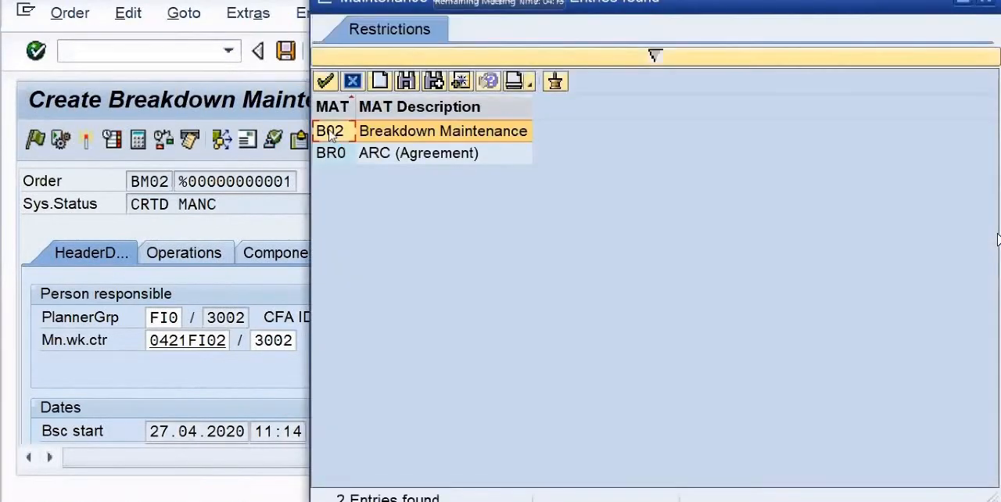
pyautogui.doubleClick(329, 131)
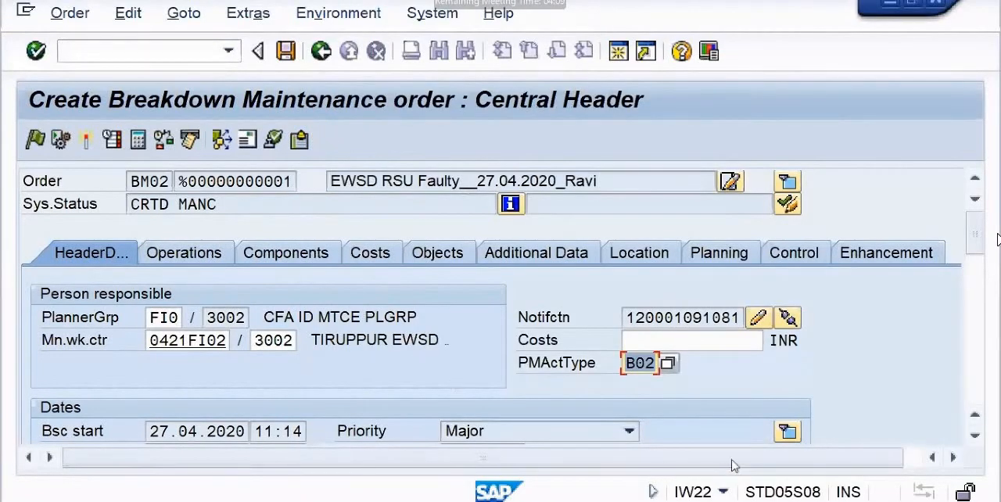
# Open the order's operation overview, select the control key of operation 0010 and widen its column to show the full heading
pyautogui.click(195, 254)
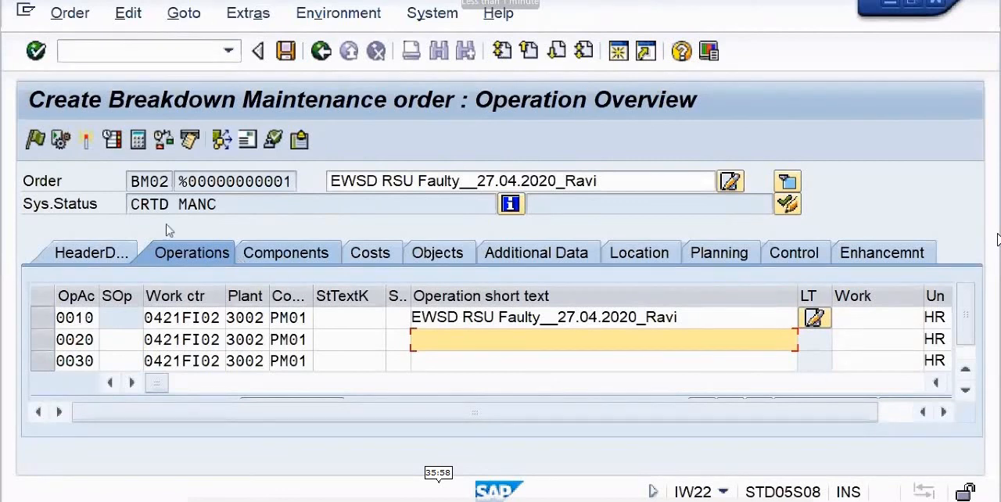
pyautogui.click(274, 316)
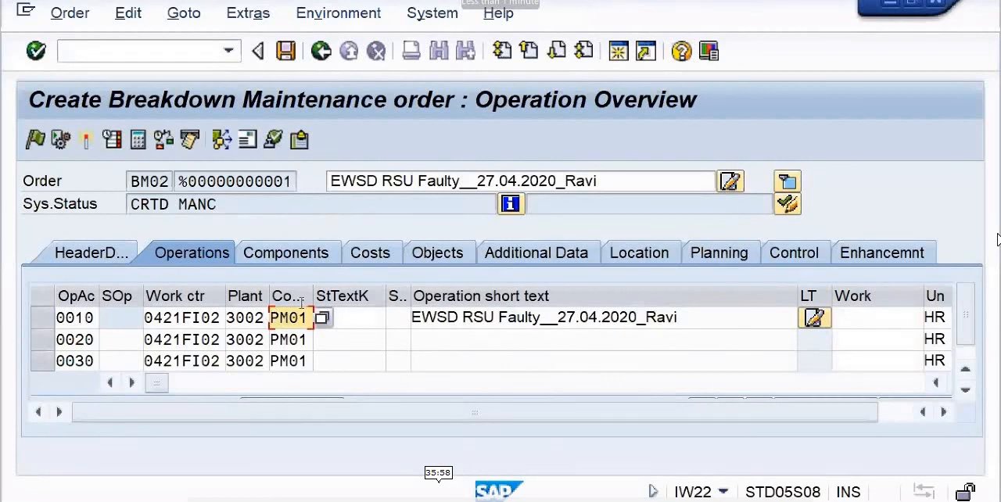
pyautogui.moveTo(311, 296); pyautogui.dragTo(360, 296)
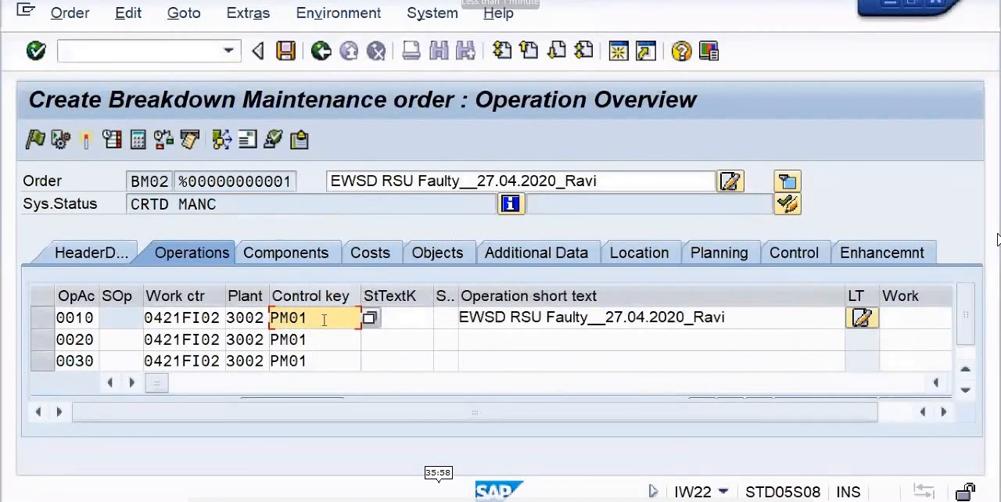